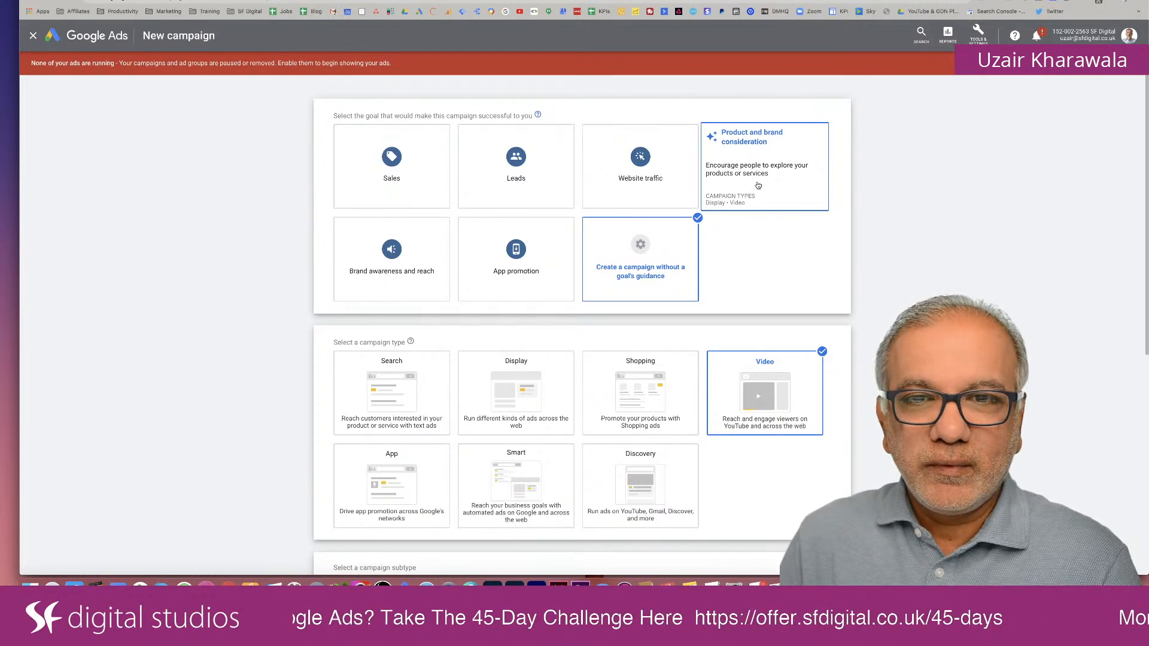
Step: Start a new Video campaign with the Leads goal and continue to its Drive conversions settings
{"action": "left_click", "coordinate": [757, 186]}
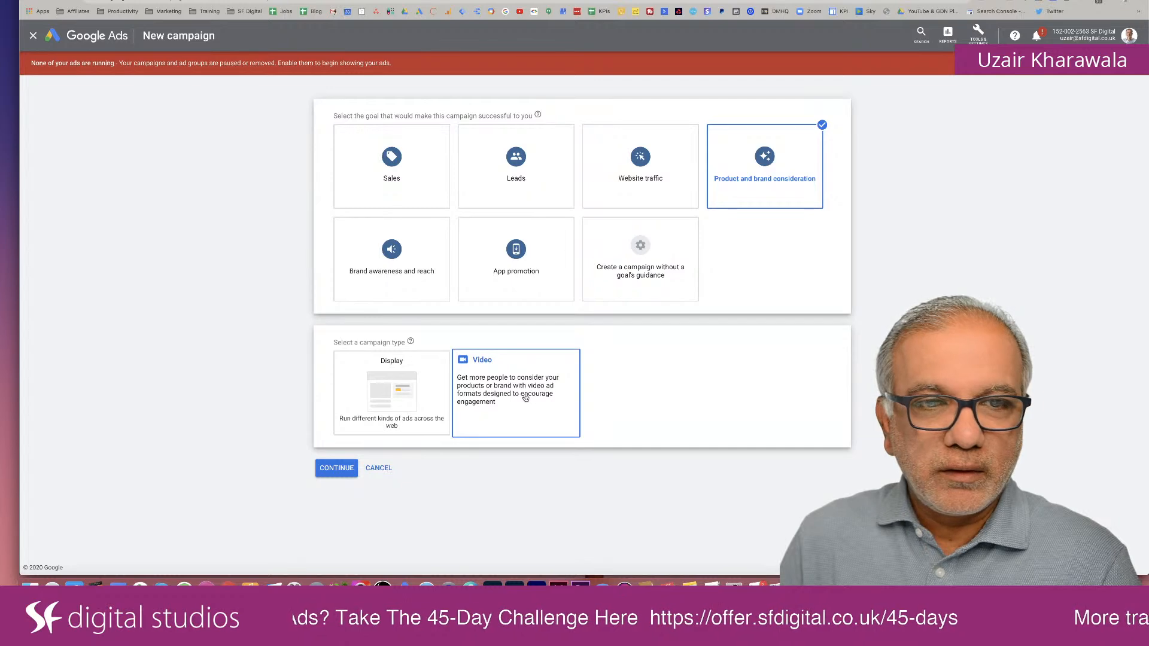
{"action": "left_click", "coordinate": [516, 174]}
{"action": "scroll", "coordinate": [499, 389], "scroll_direction": "down", "scroll_amount": 1}
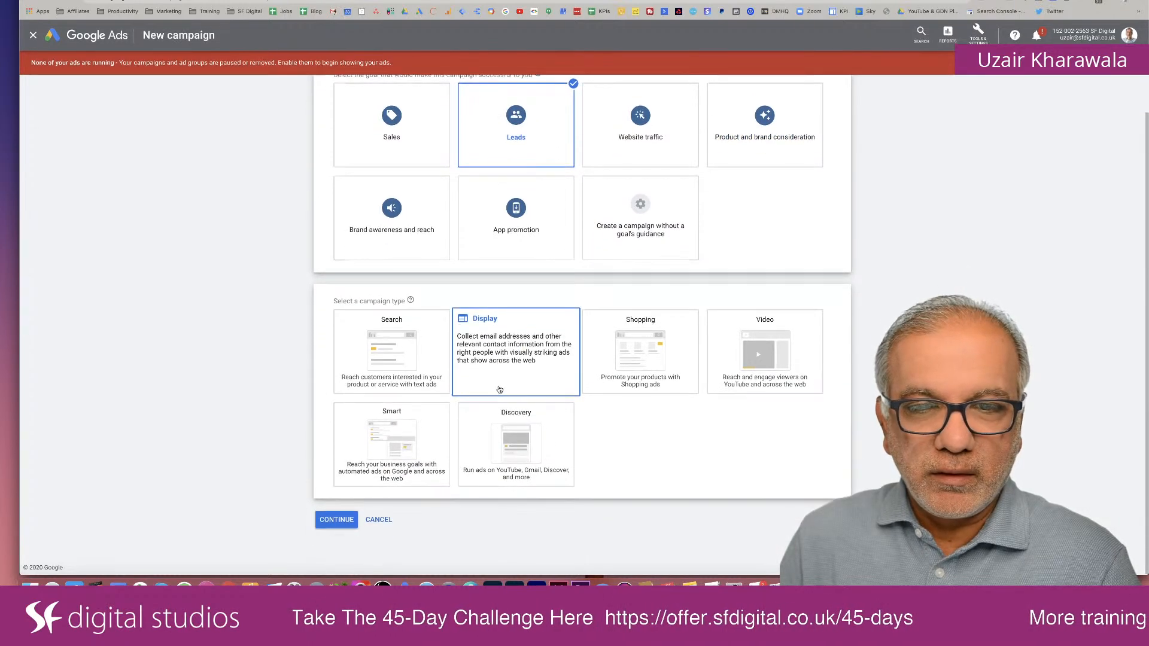
{"action": "left_click", "coordinate": [764, 359]}
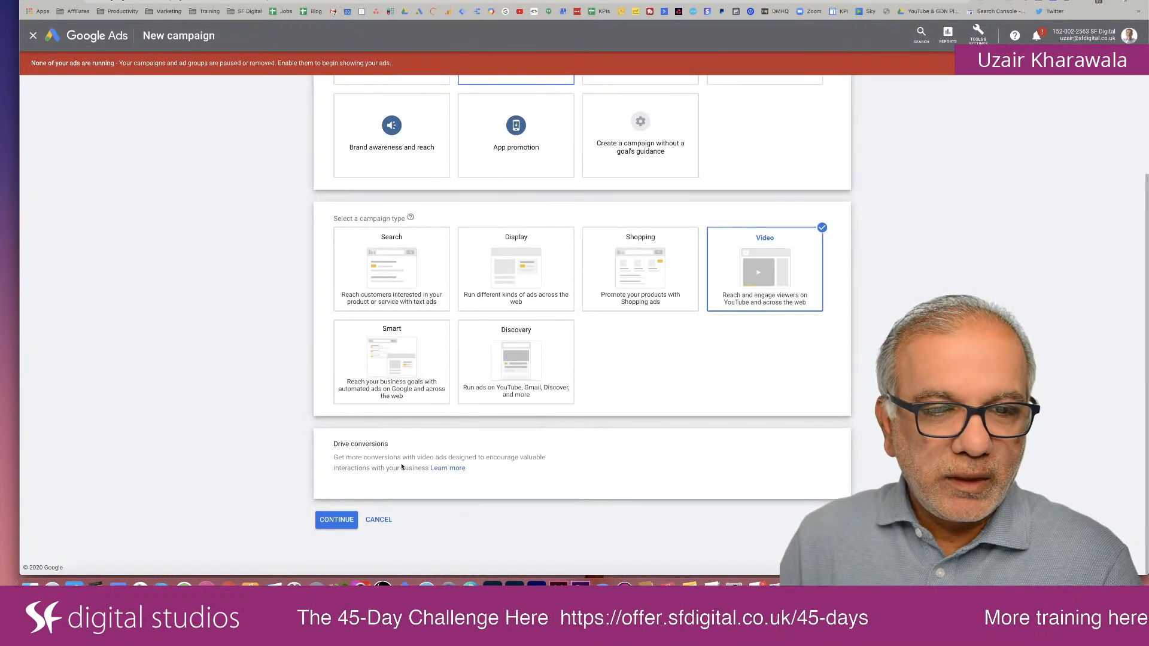
{"action": "left_click", "coordinate": [330, 520]}
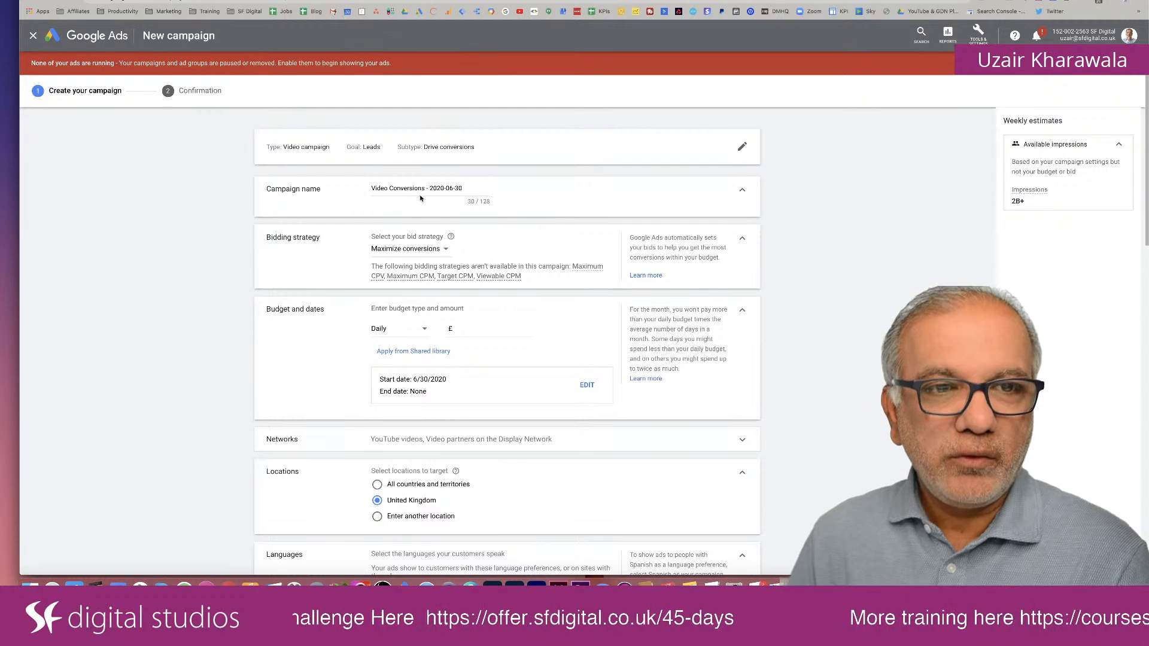
Step: Set the campaign's bid strategy to Target CPA with a target of £24.00
{"action": "left_click", "coordinate": [427, 251]}
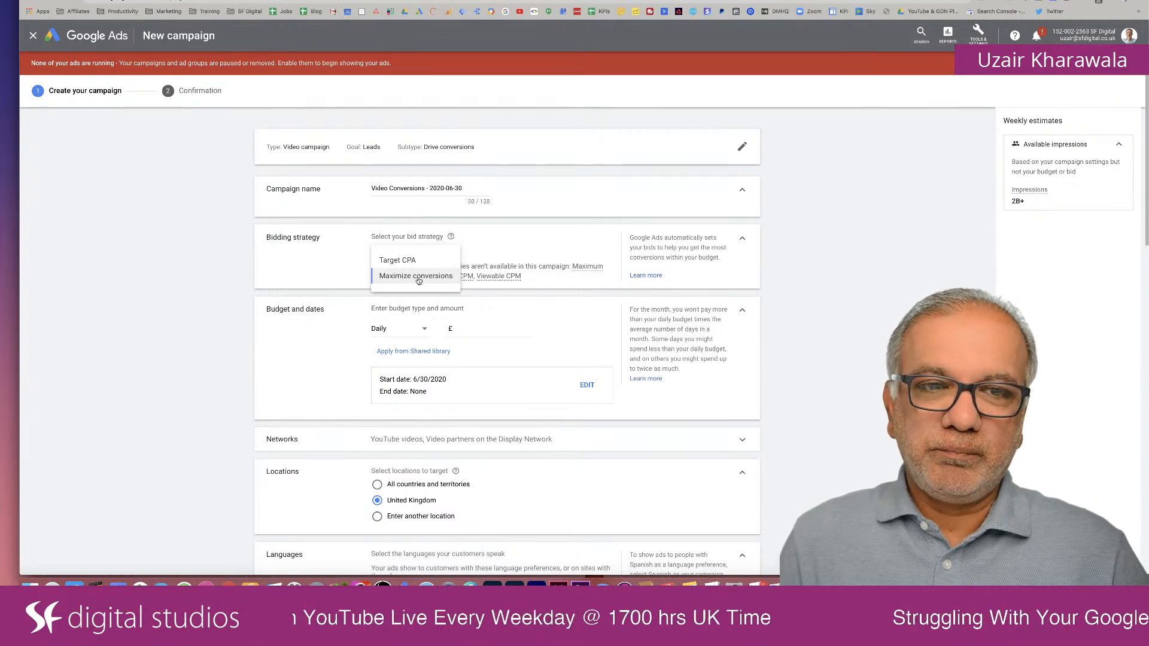
{"action": "left_click", "coordinate": [418, 281]}
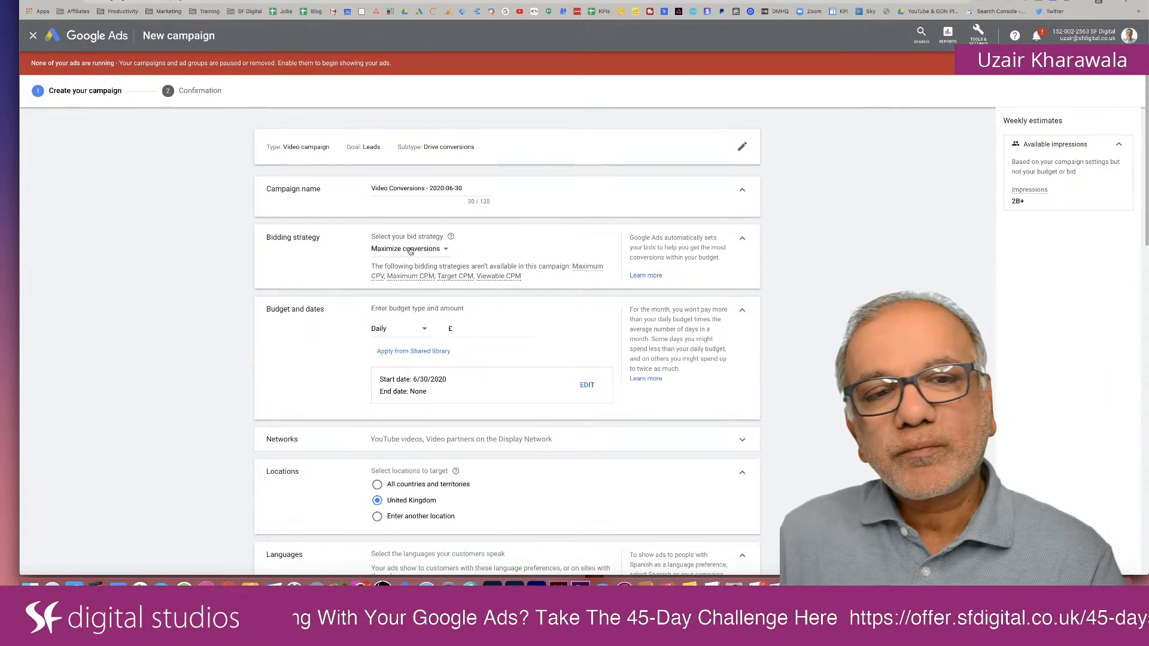
{"action": "left_click", "coordinate": [410, 251]}
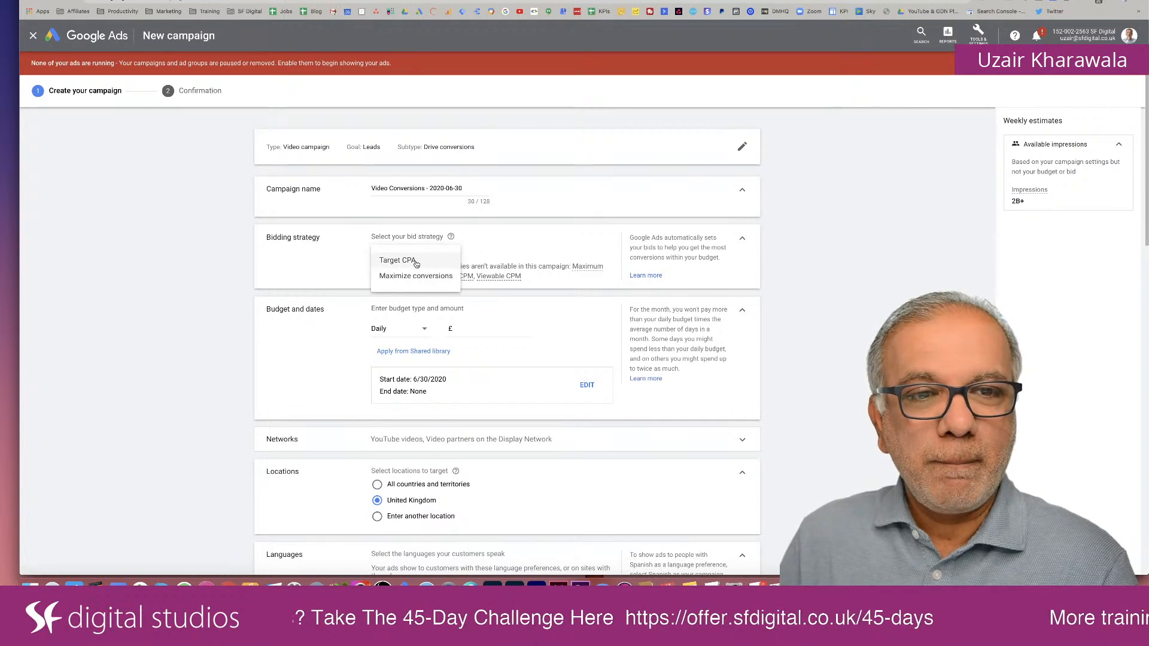
{"action": "left_click", "coordinate": [415, 263]}
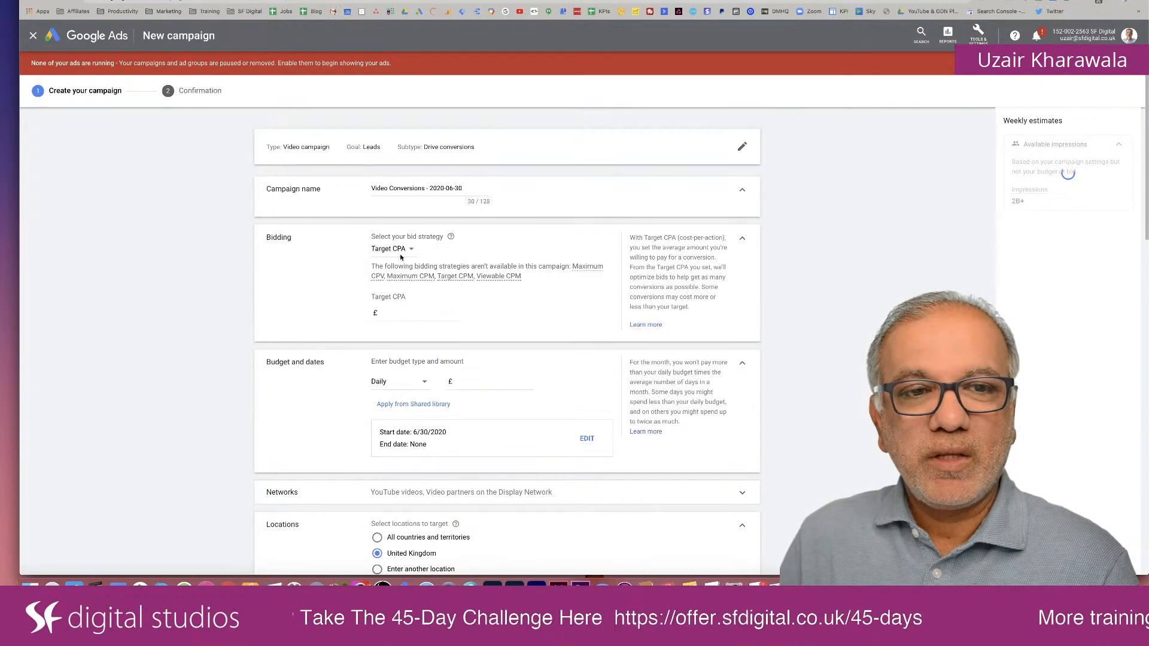
{"action": "left_click", "coordinate": [390, 313]}
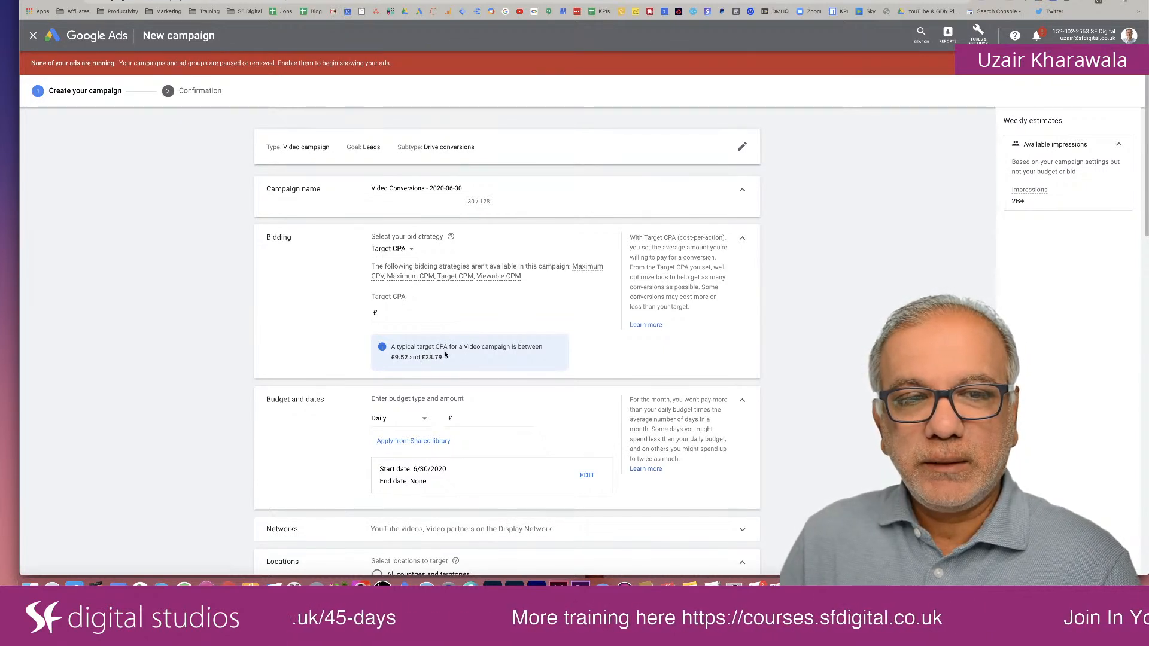
{"action": "left_click", "coordinate": [401, 313]}
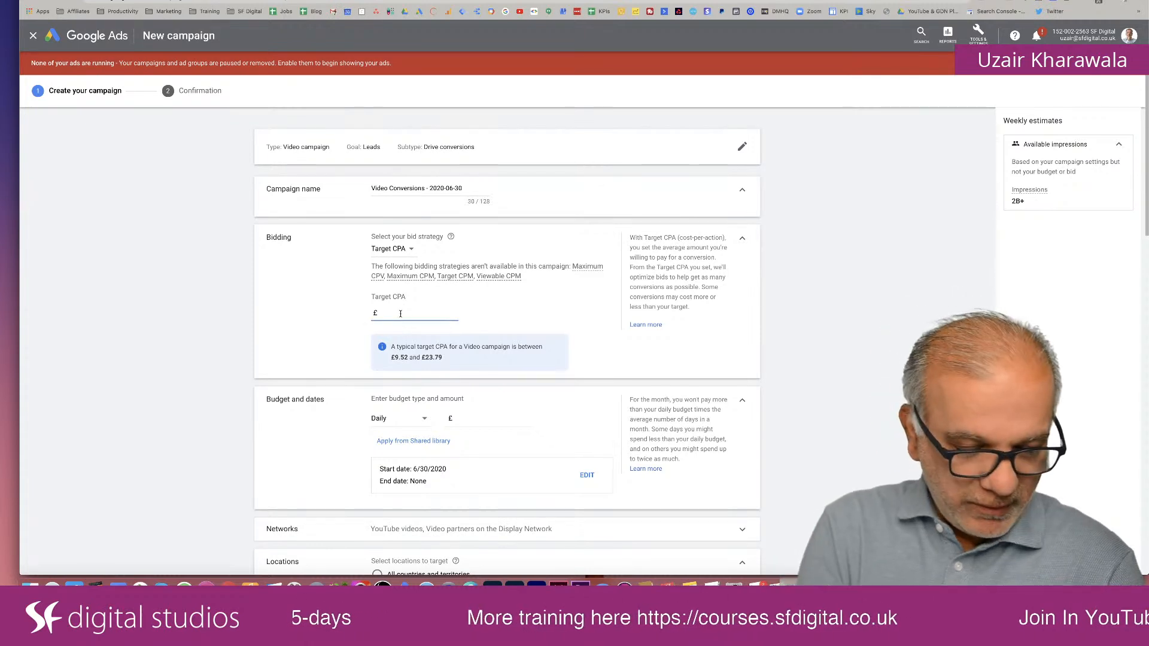
{"action": "type", "text": "24.00"}
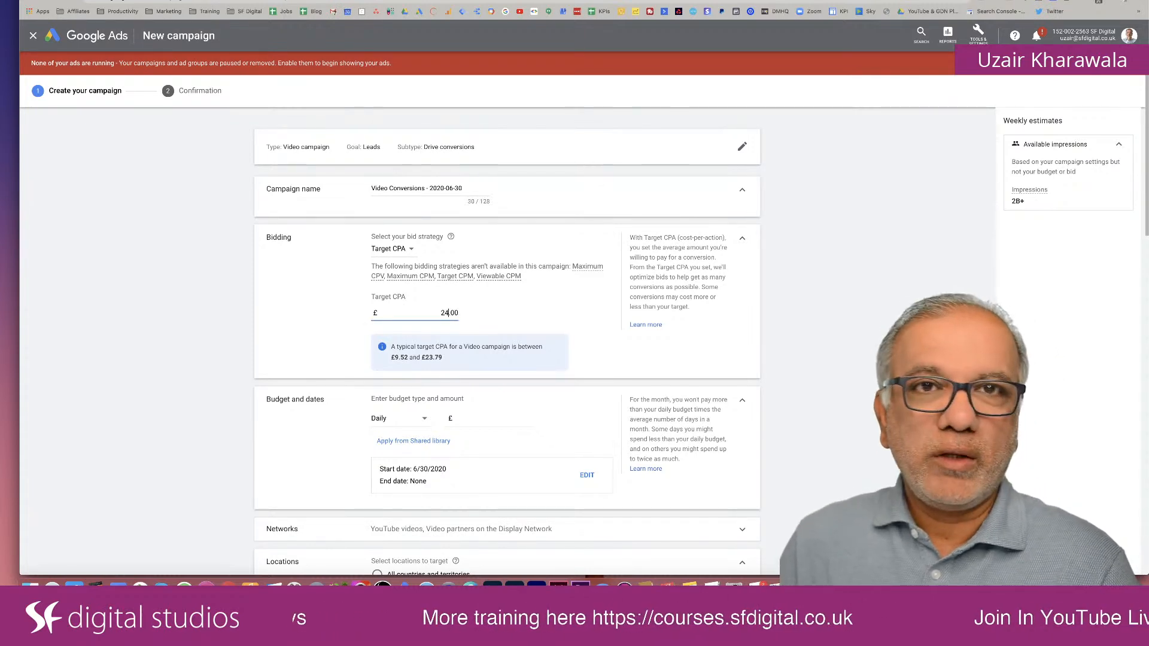
Step: Set the campaign's daily budget to £125.00
{"action": "scroll", "coordinate": [394, 335], "scroll_direction": "down", "scroll_amount": 3}
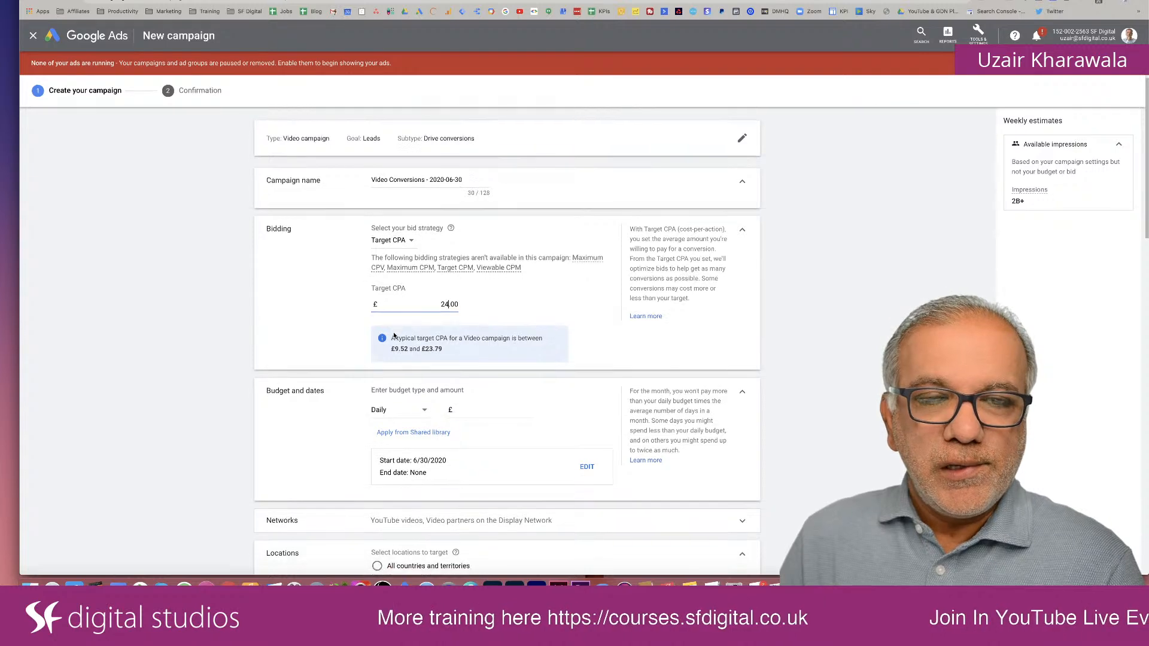
{"action": "left_click", "coordinate": [475, 312]}
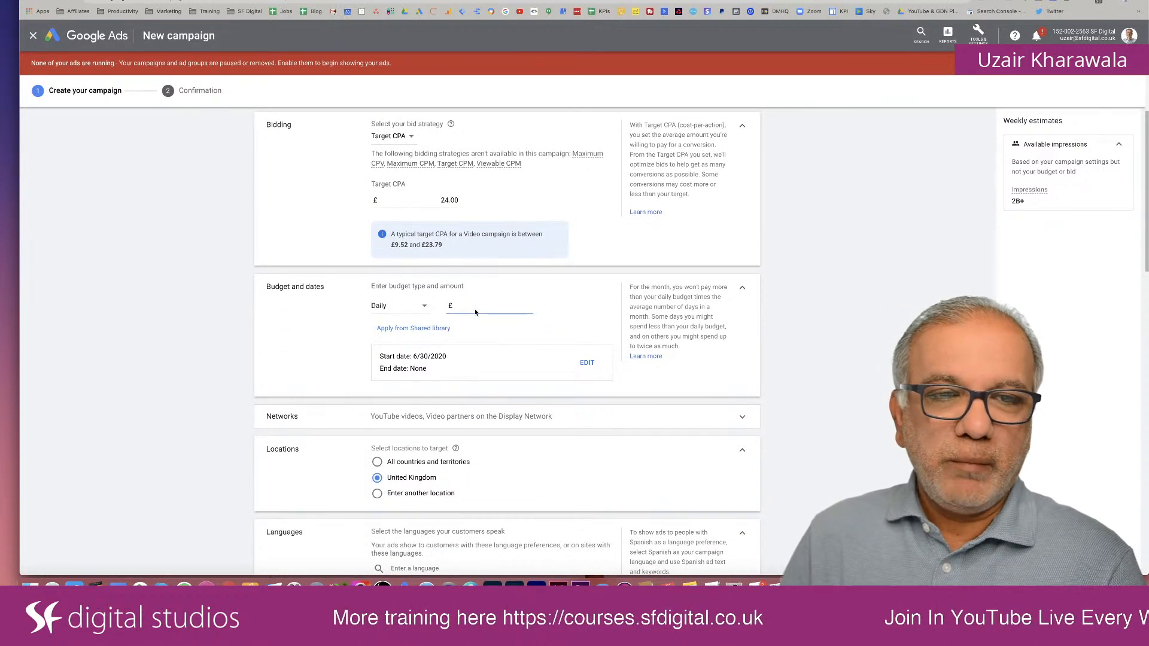
{"action": "type", "text": "212.00"}
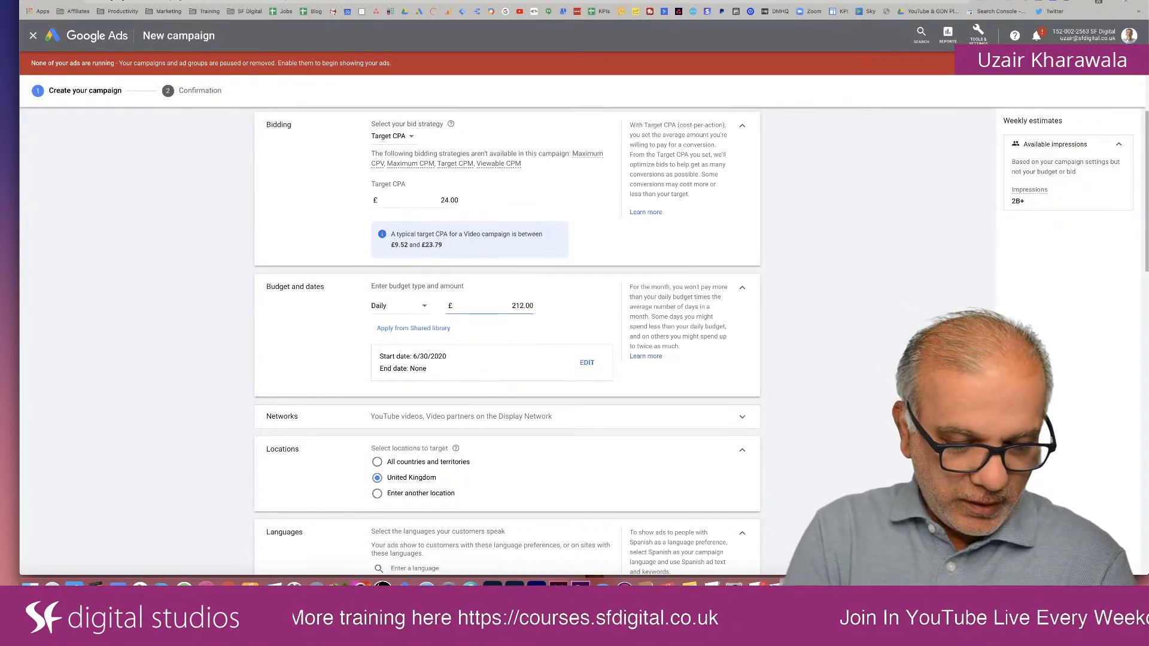
{"action": "key", "text": "BackSpace"}
{"action": "key", "text": "BackSpace"}
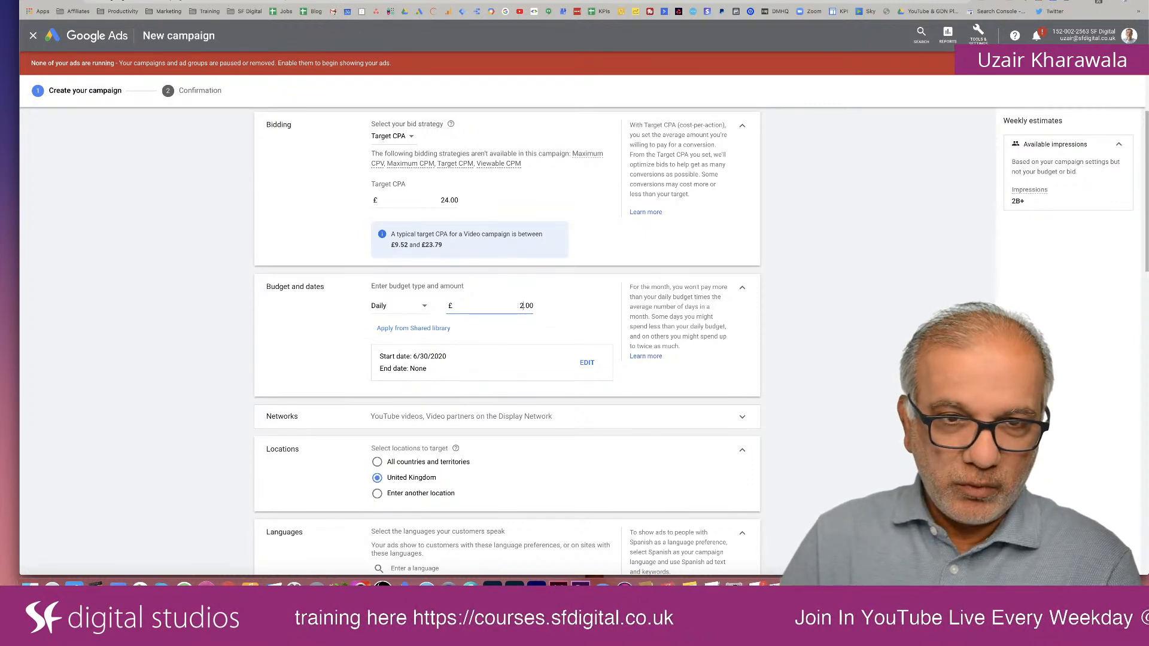
{"action": "type", "text": "125"}
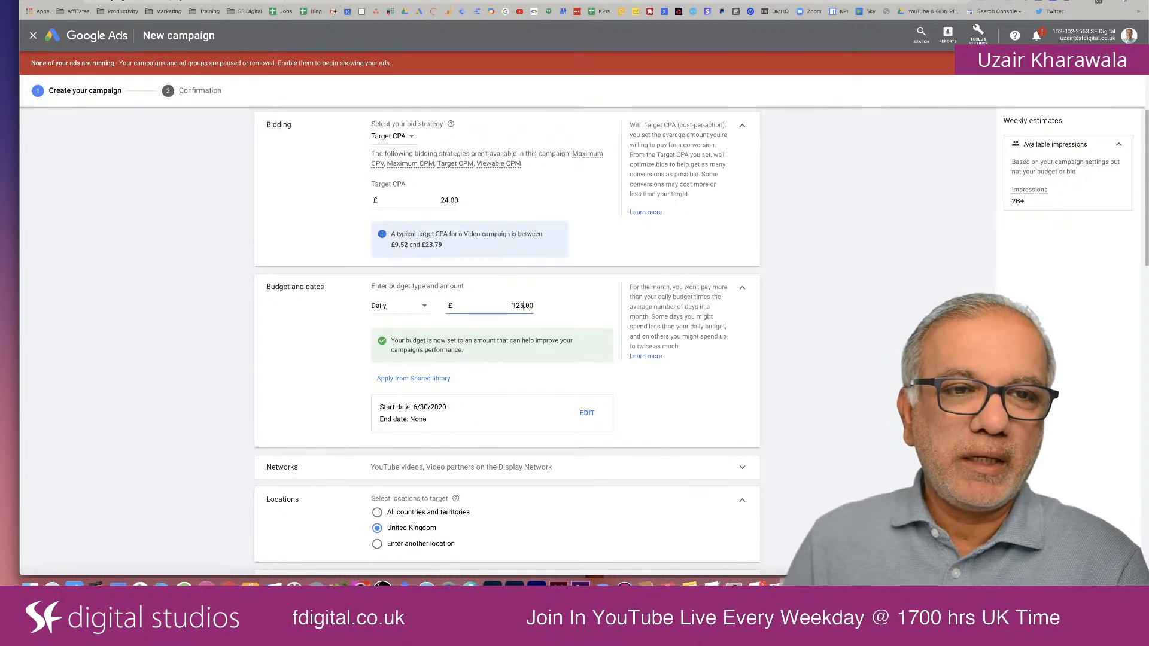
Step: Switch the bid strategy to Maximize conversions and set the daily budget to £30.00
{"action": "left_click", "coordinate": [396, 137]}
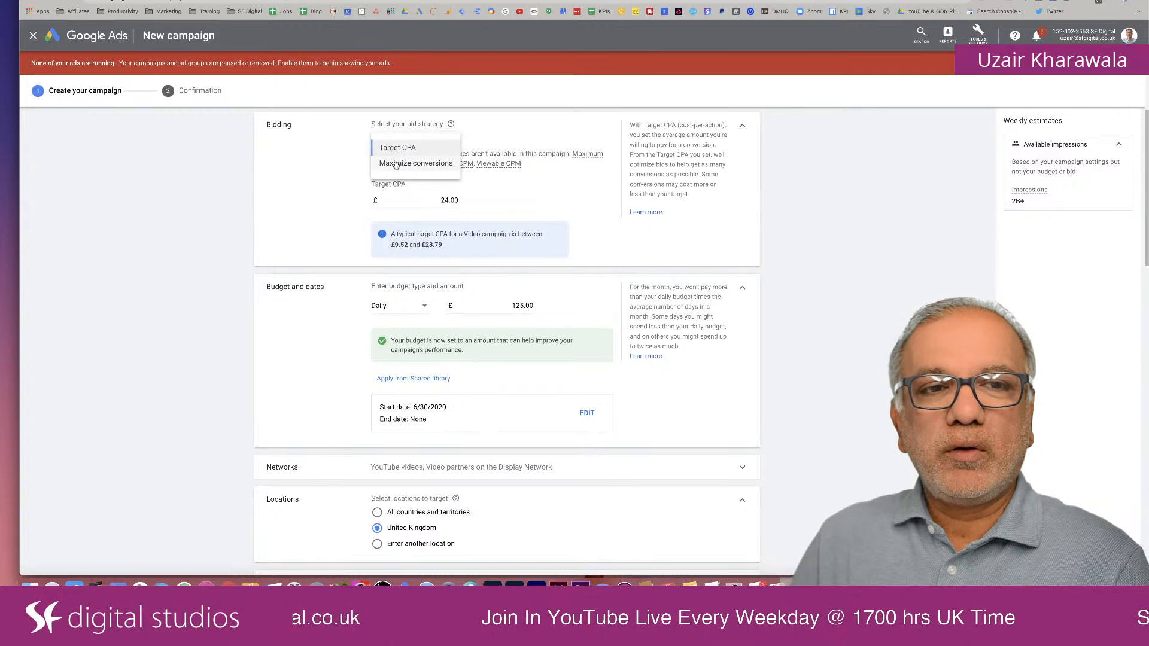
{"action": "left_click", "coordinate": [395, 162]}
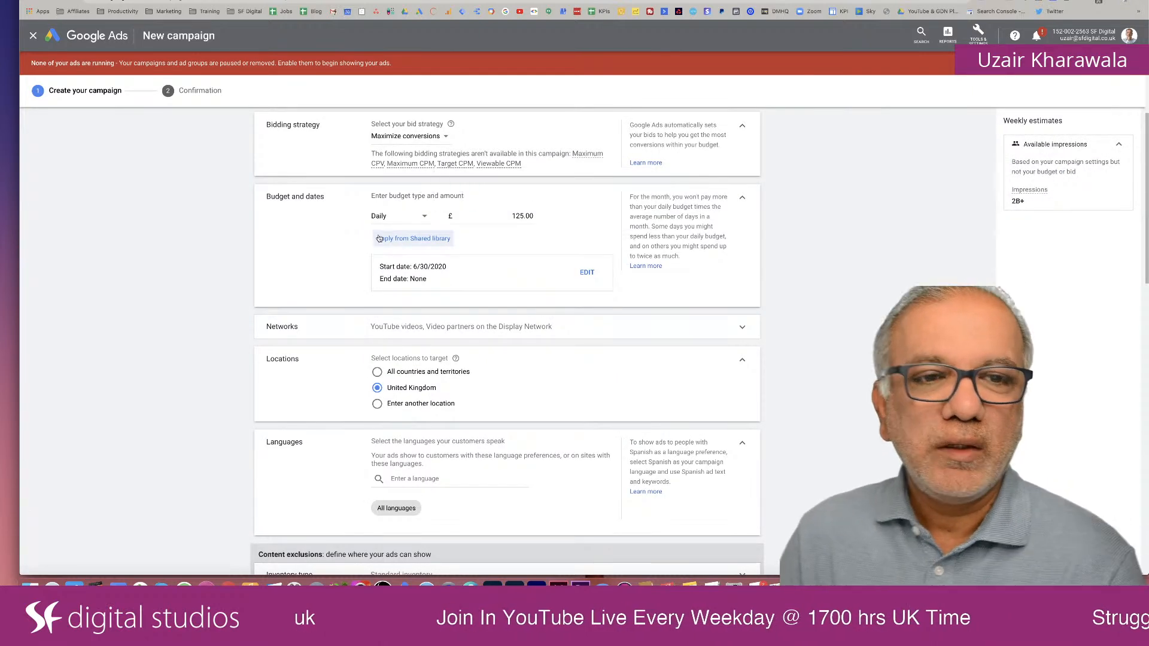
{"action": "left_click", "coordinate": [508, 215]}
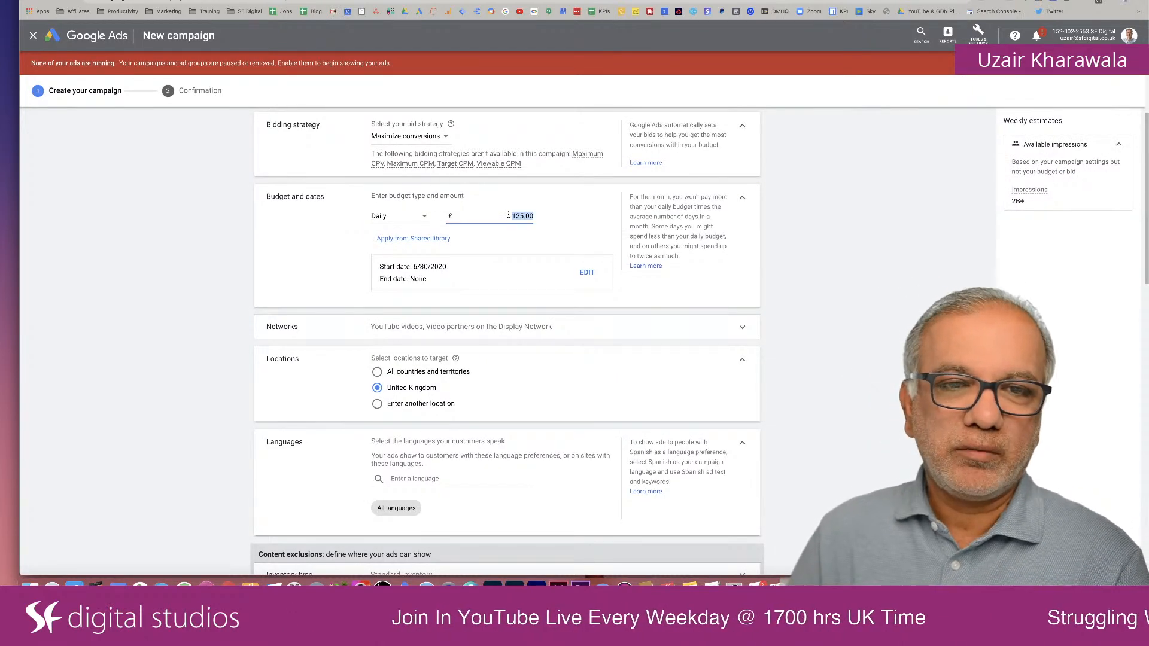
{"action": "type", "text": "30"}
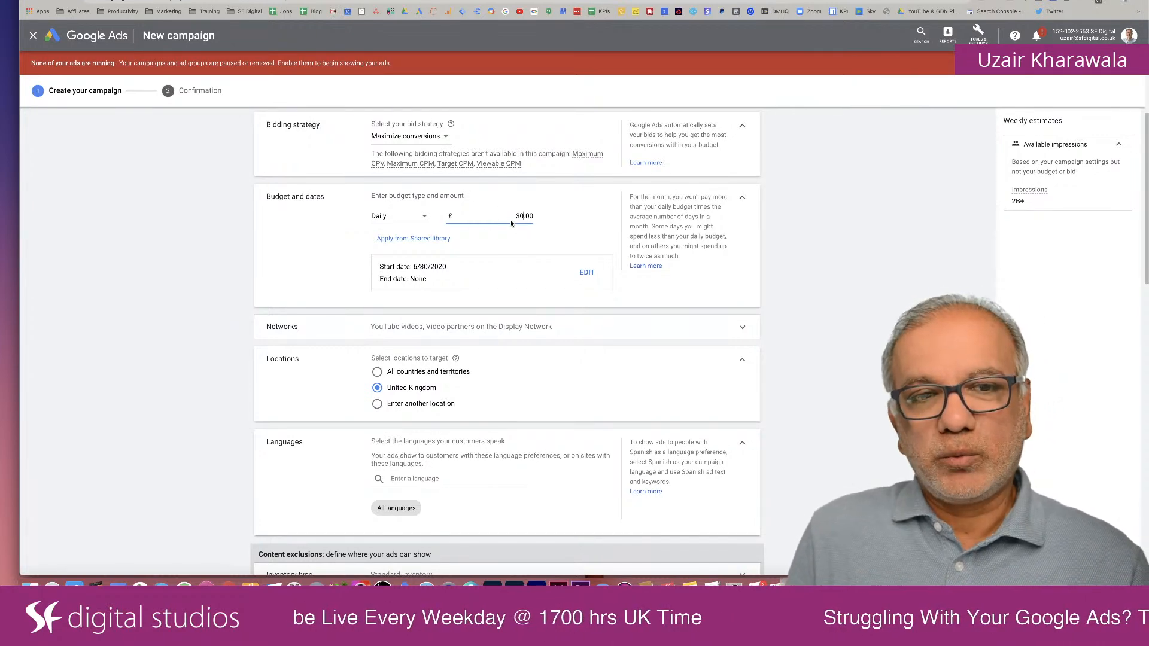
Step: Review the location, language, inventory type, and excluded content types and labels settings of the campaign
{"action": "scroll", "coordinate": [511, 222], "scroll_direction": "down", "scroll_amount": 4}
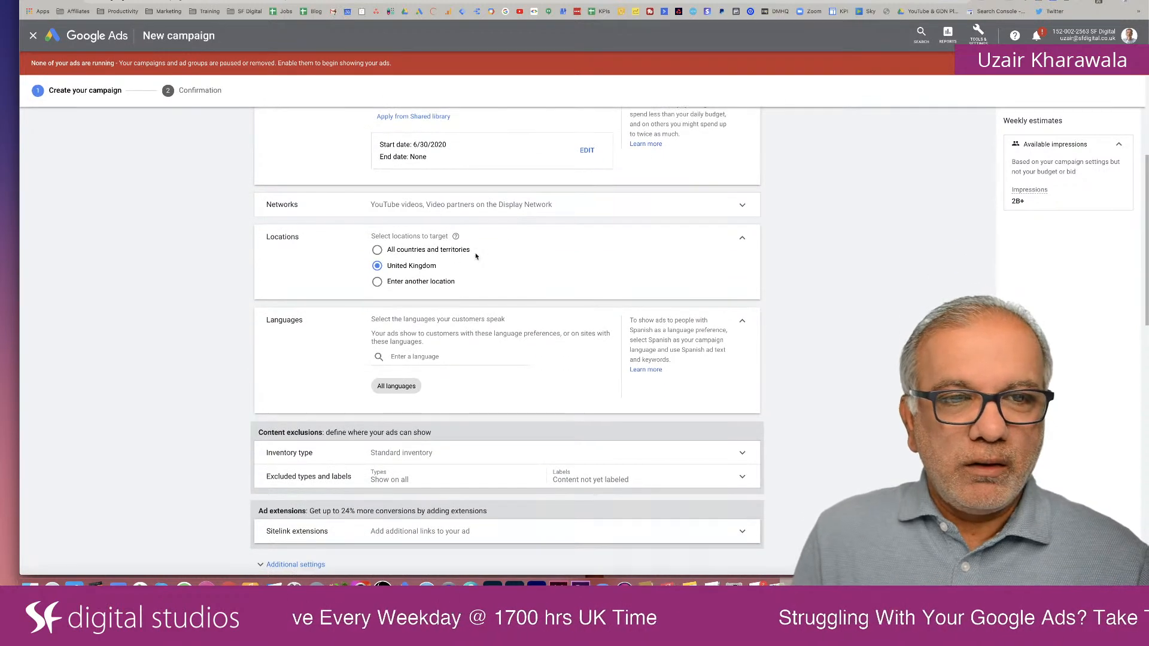
{"action": "scroll", "coordinate": [395, 241], "scroll_direction": "down", "scroll_amount": 7}
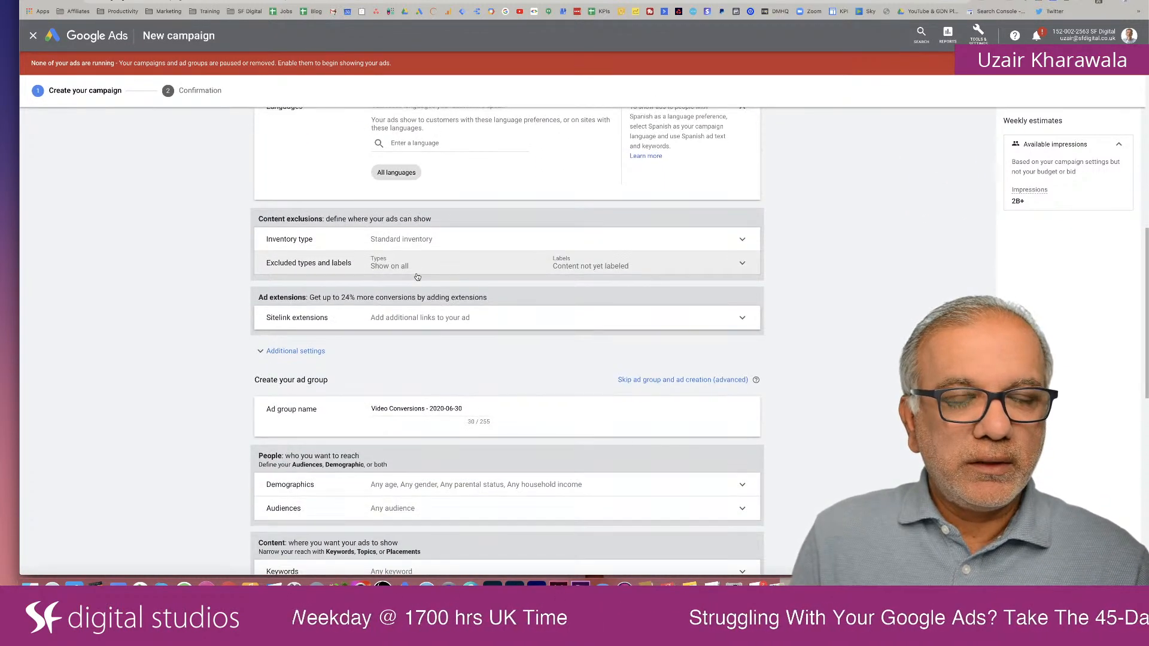
{"action": "scroll", "coordinate": [417, 277], "scroll_direction": "up", "scroll_amount": 1}
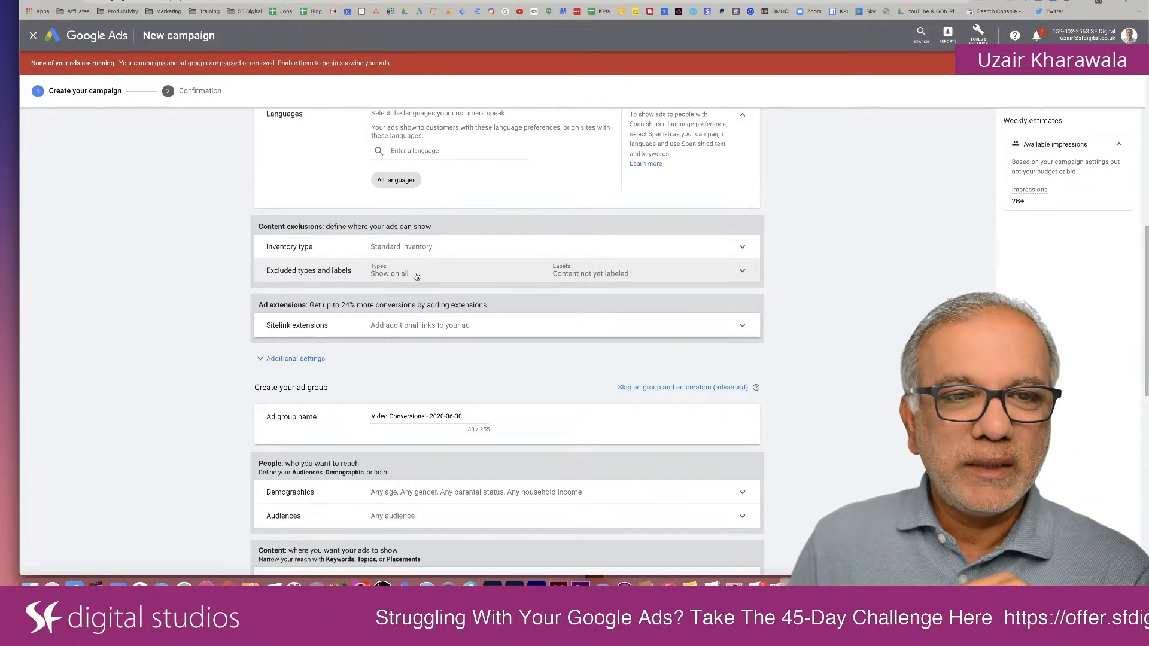
{"action": "scroll", "coordinate": [416, 276], "scroll_direction": "down", "scroll_amount": 1}
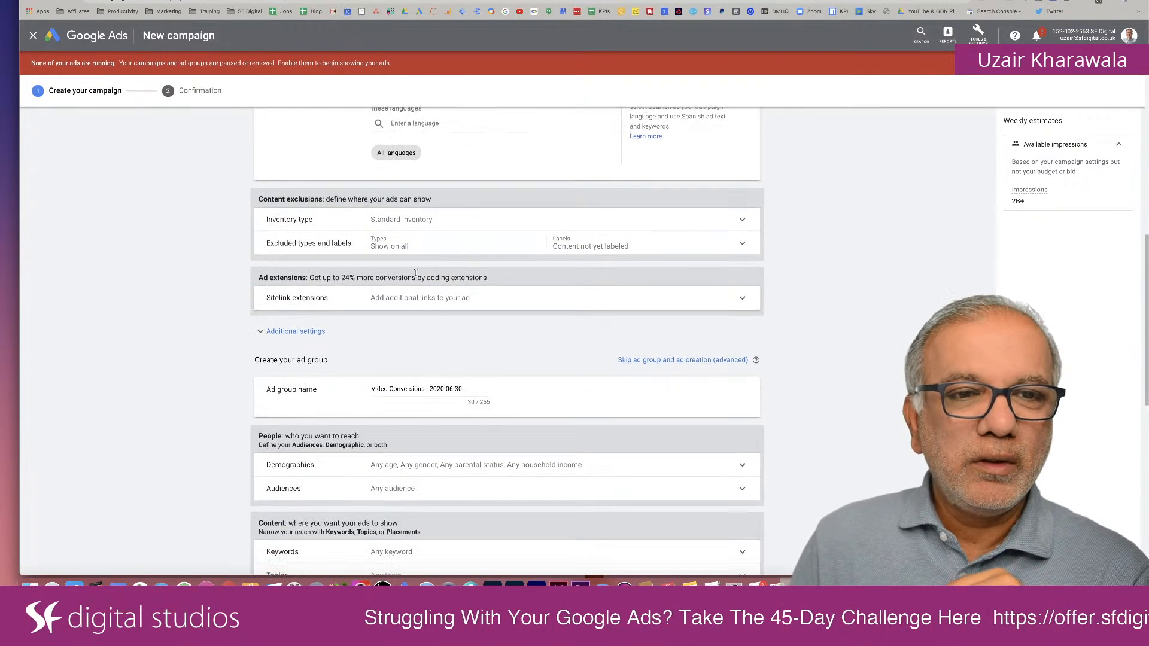
{"action": "left_click", "coordinate": [415, 226]}
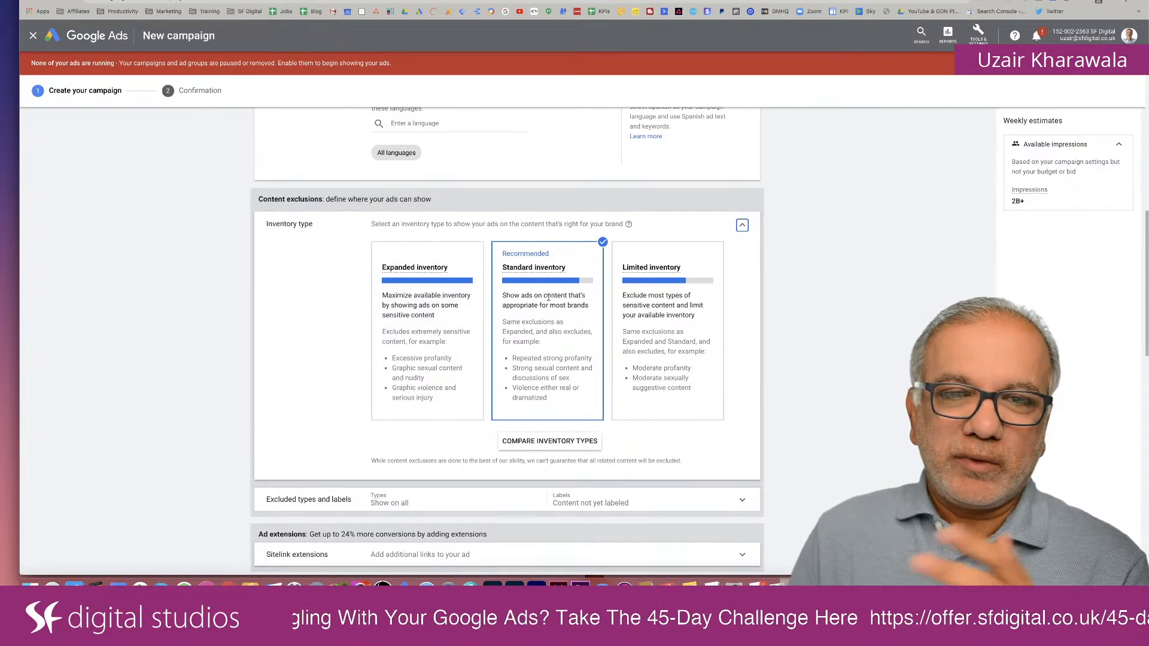
{"action": "scroll", "coordinate": [455, 377], "scroll_direction": "down", "scroll_amount": 3}
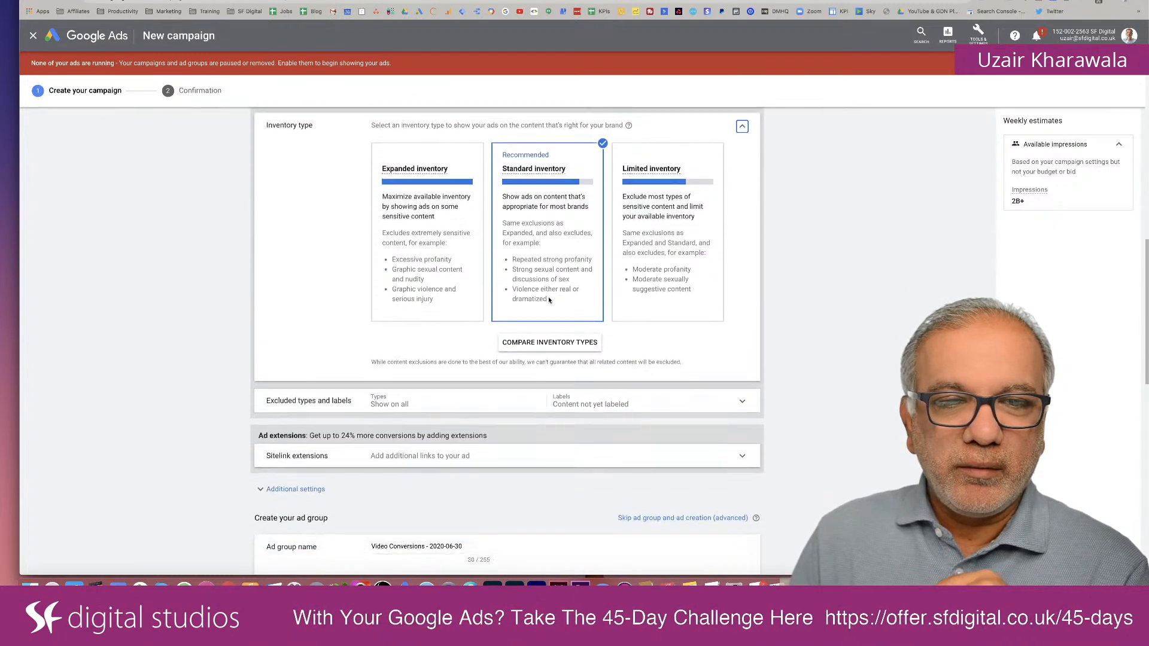
{"action": "left_click", "coordinate": [455, 376]}
{"action": "scroll", "coordinate": [453, 311], "scroll_direction": "down", "scroll_amount": 3}
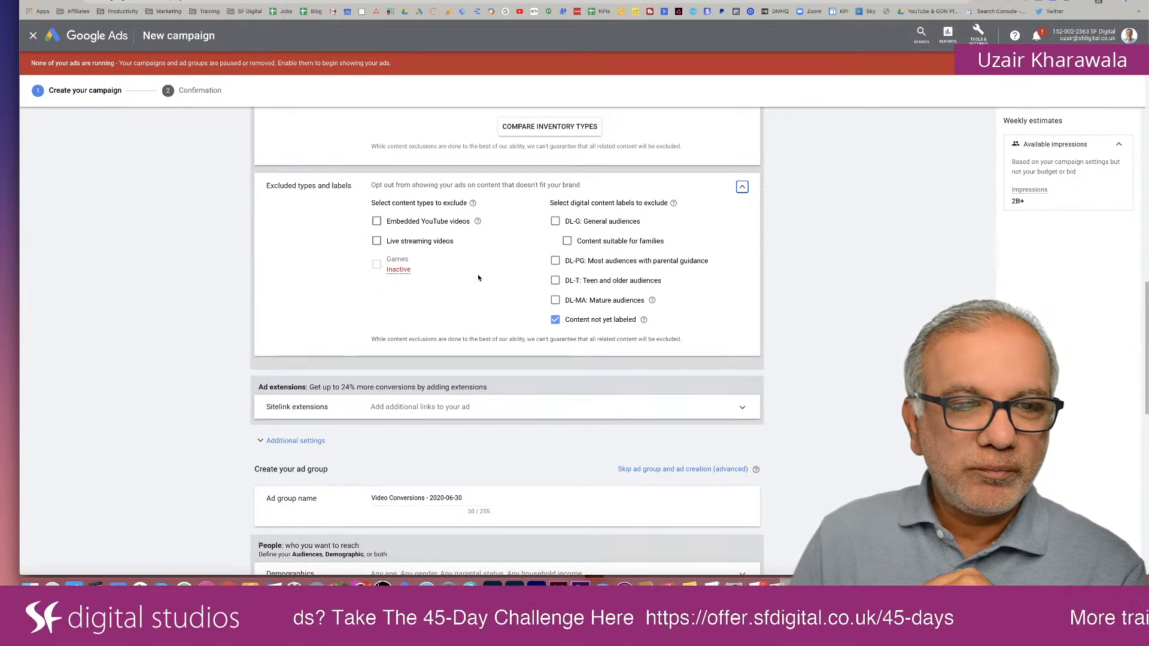
Step: Set the campaign's conversions in the additional settings to use conversion actions chosen for this campaign
{"action": "scroll", "coordinate": [478, 278], "scroll_direction": "down", "scroll_amount": 5}
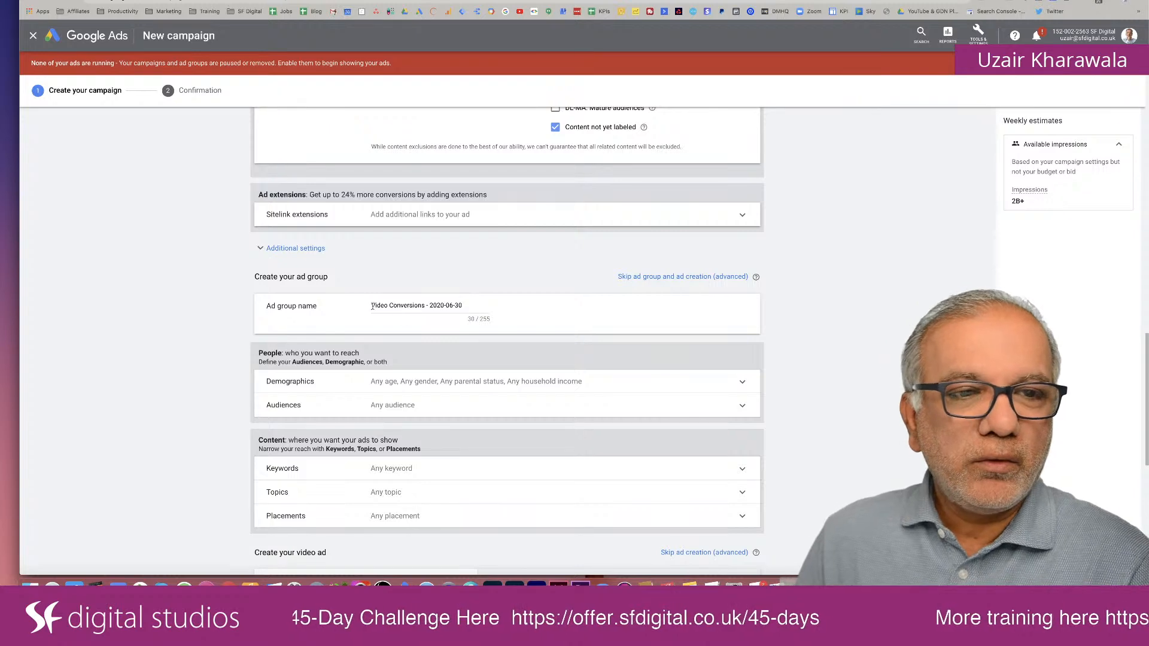
{"action": "left_click", "coordinate": [297, 249]}
{"action": "scroll", "coordinate": [347, 270], "scroll_direction": "down", "scroll_amount": 2}
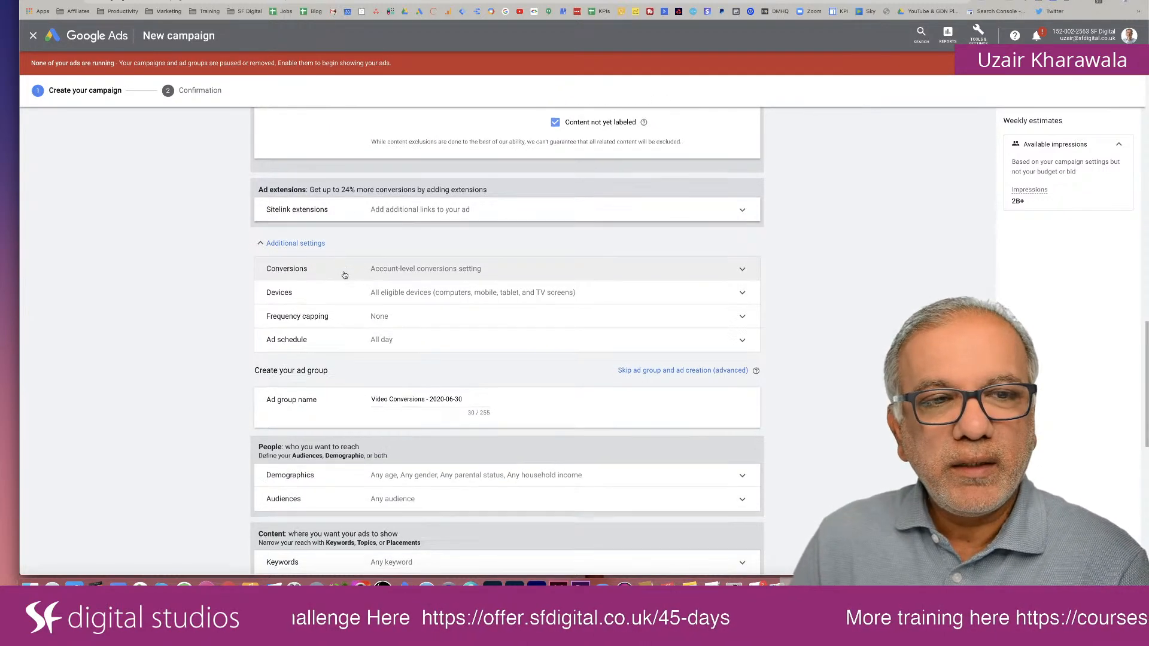
{"action": "left_click", "coordinate": [402, 237]}
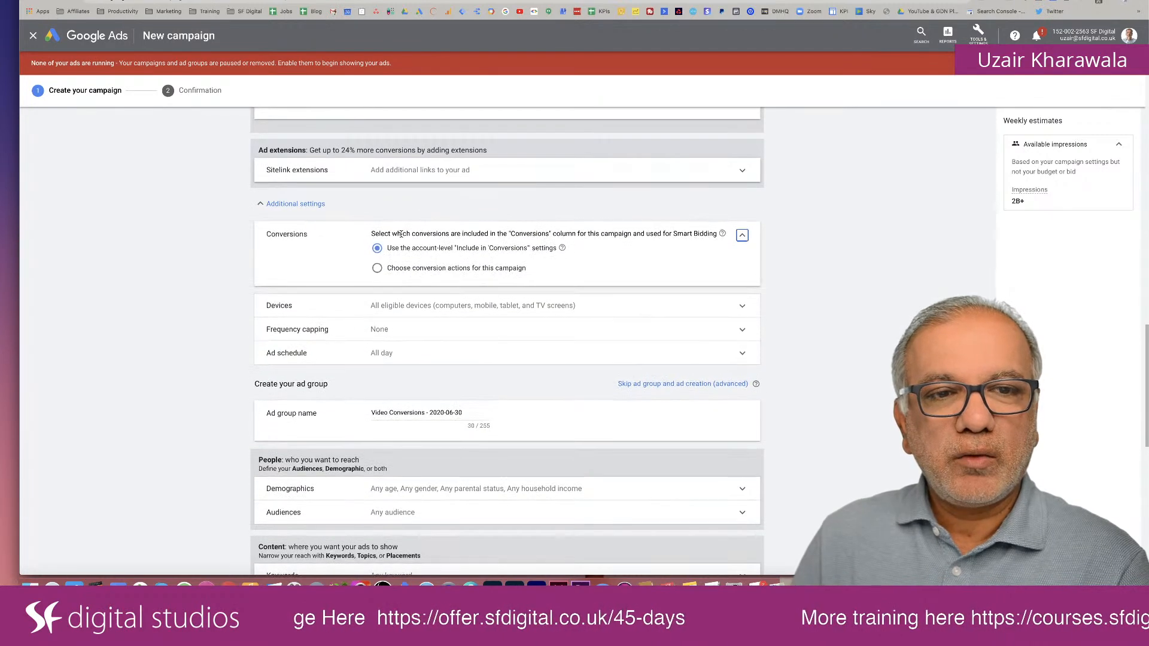
{"action": "left_click", "coordinate": [438, 270]}
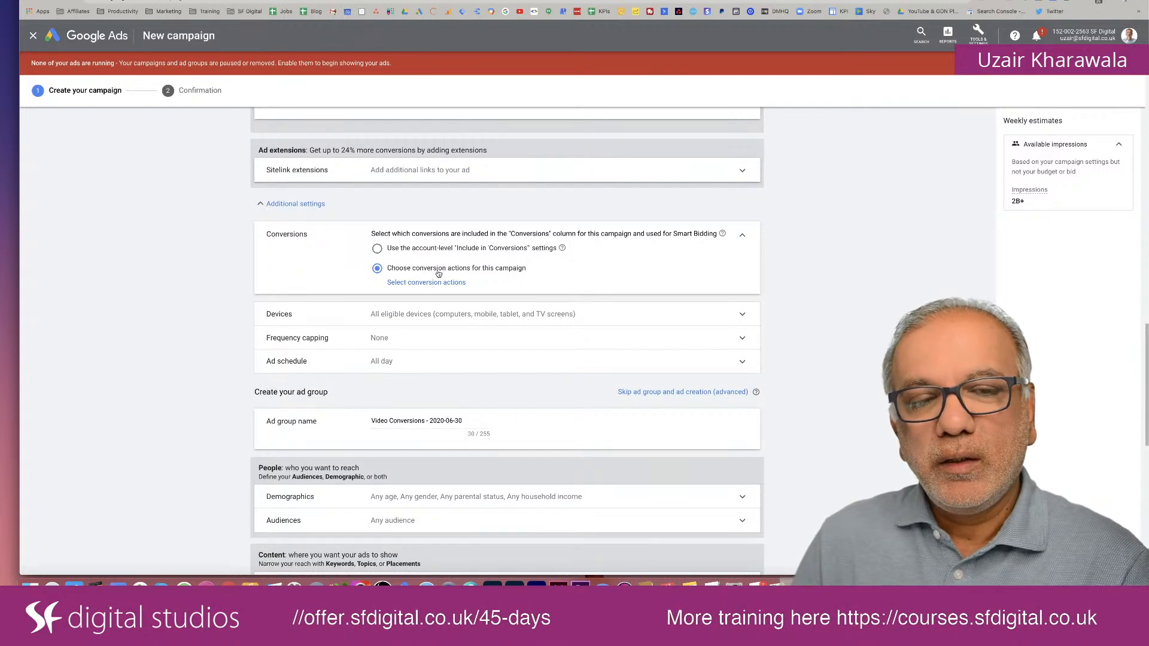